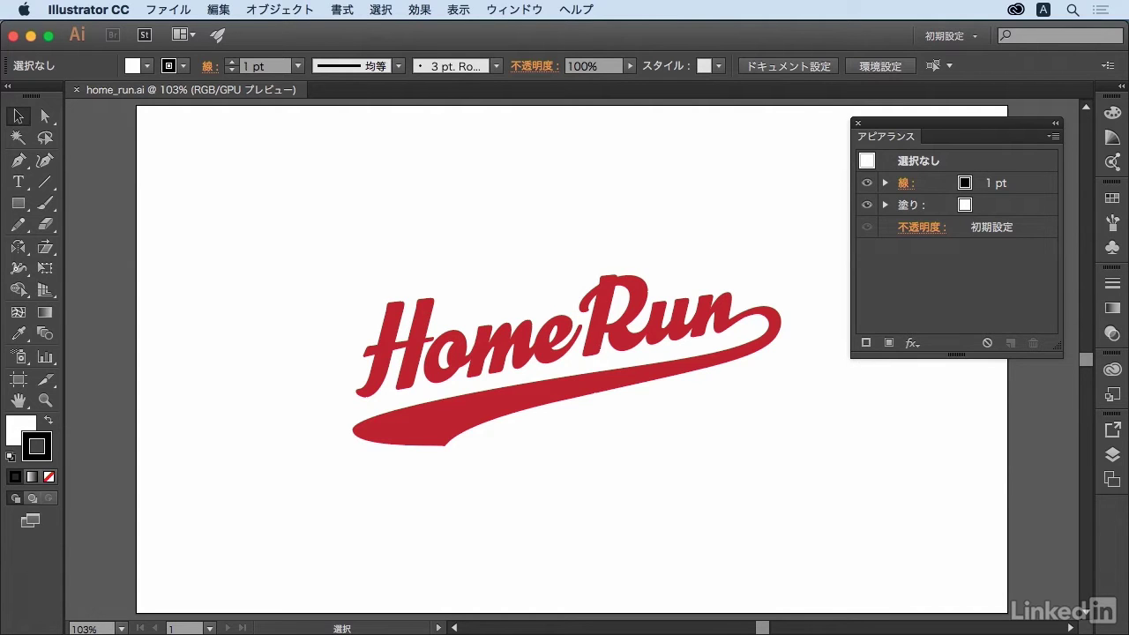
# Step: Select the whole HomeRun logo and give it a white 5 pt stroke
pyautogui.moveTo(264, 241); pyautogui.dragTo(797, 508)
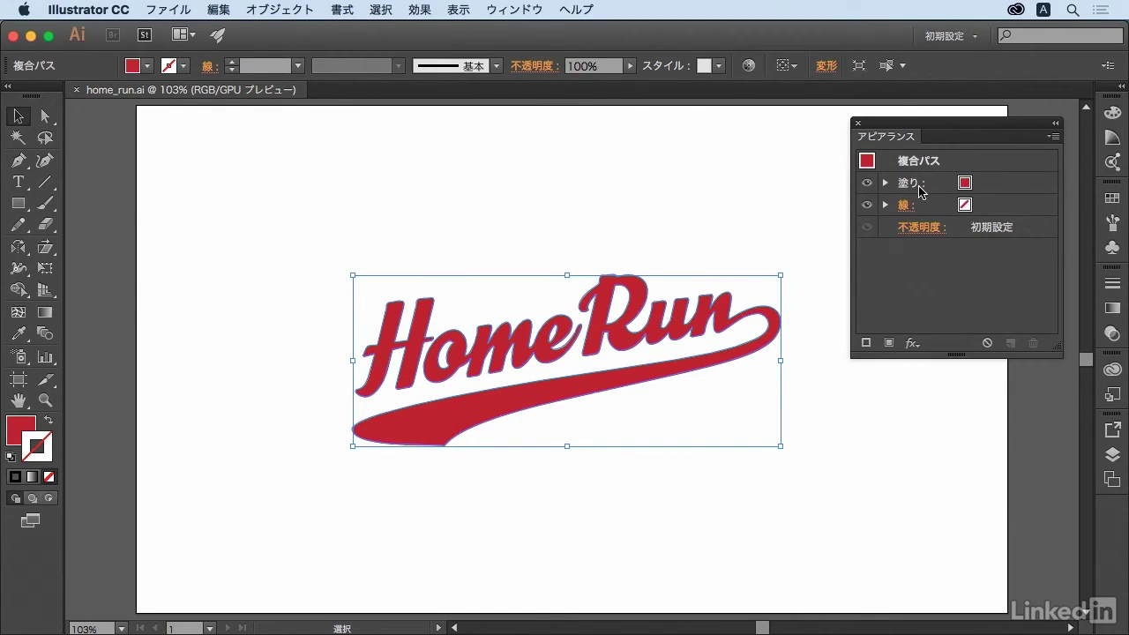
pyautogui.click(983, 212)
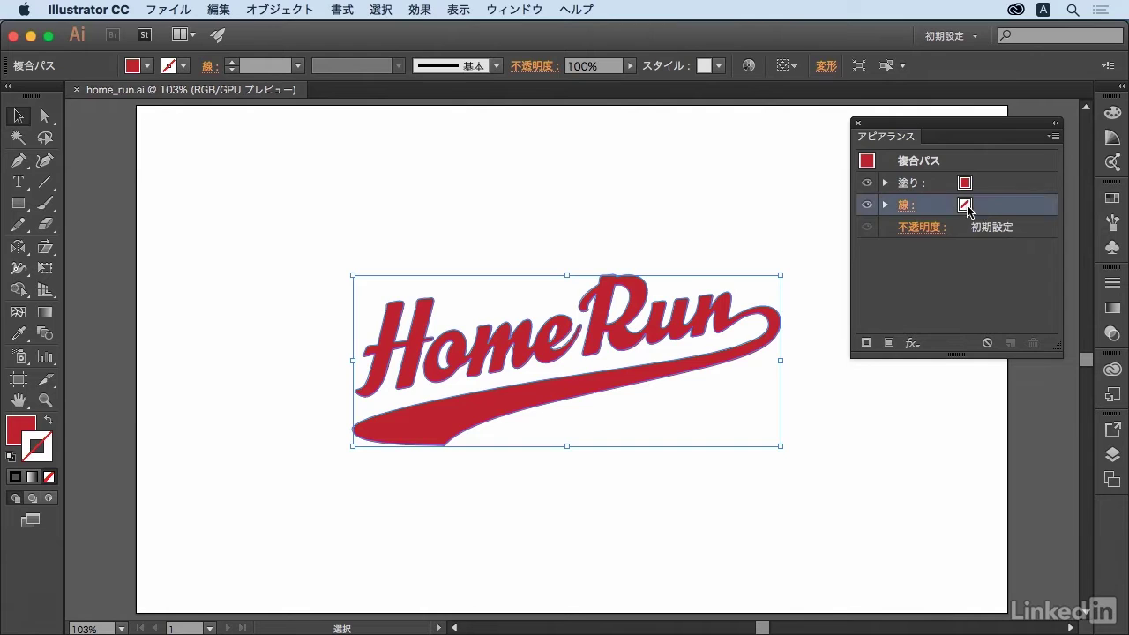
pyautogui.click(978, 207)
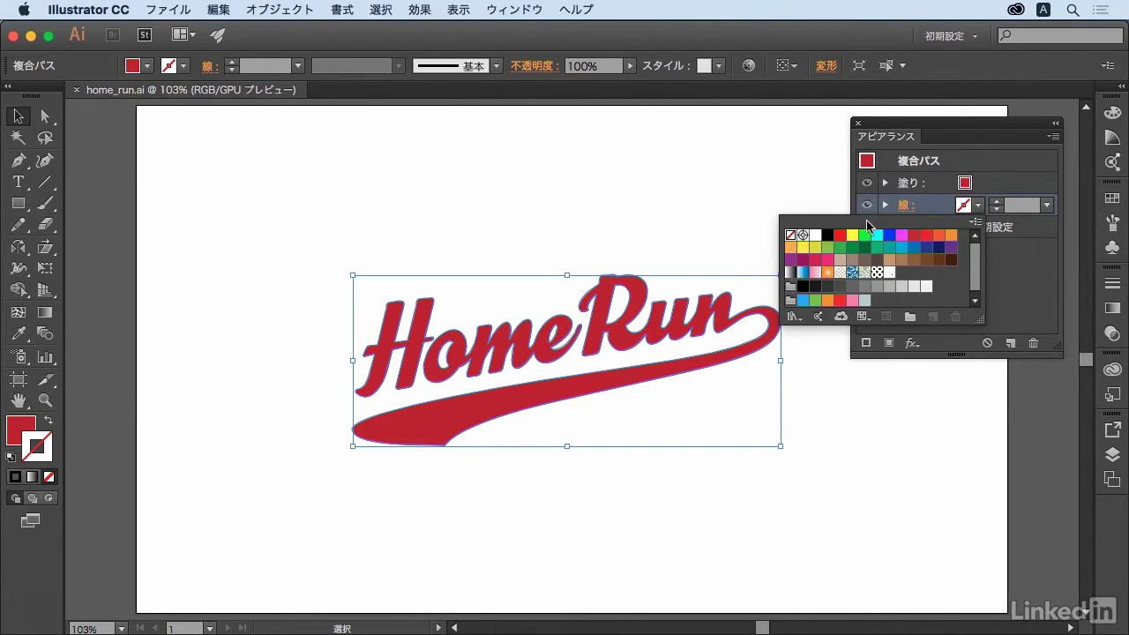
pyautogui.click(815, 235)
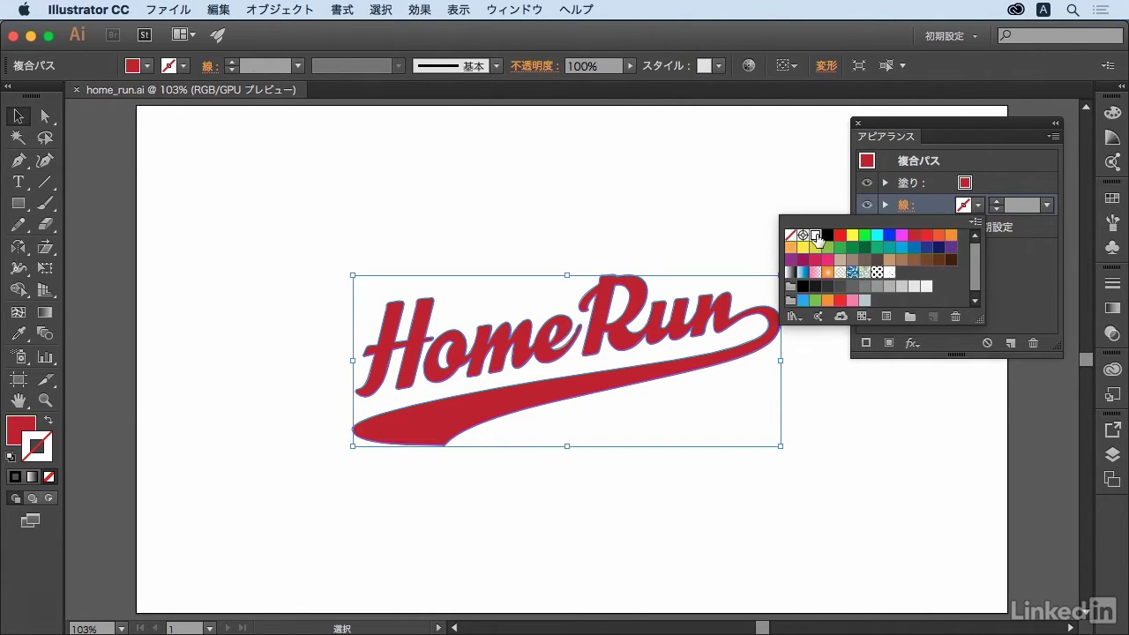
pyautogui.click(997, 201)
pyautogui.click(998, 201)
pyautogui.click(998, 201)
pyautogui.click(997, 201)
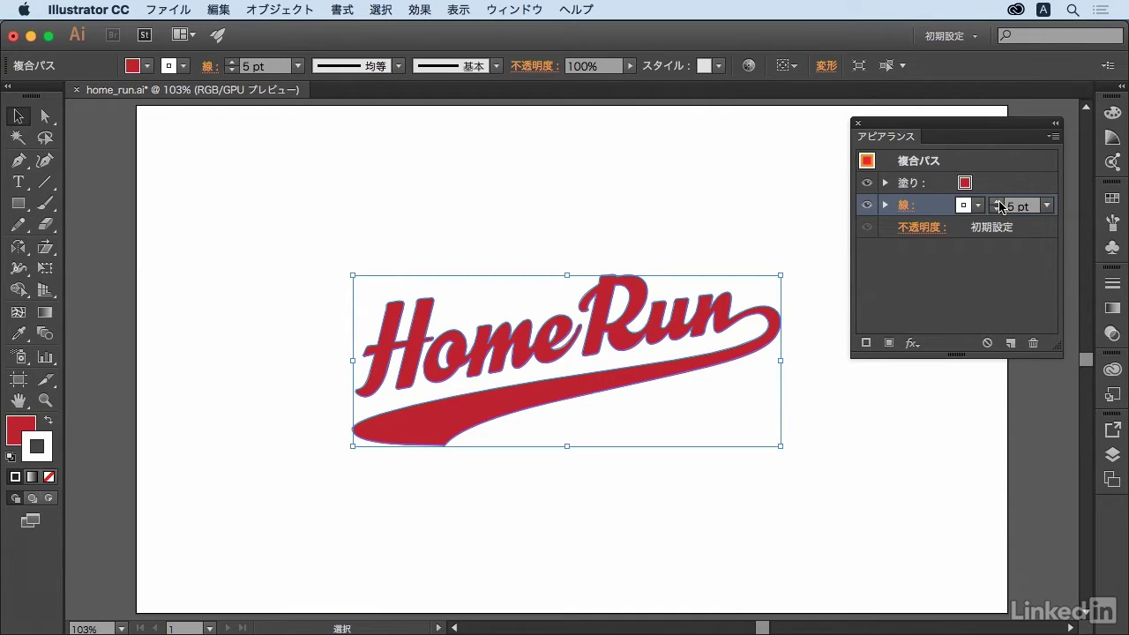
pyautogui.click(905, 206)
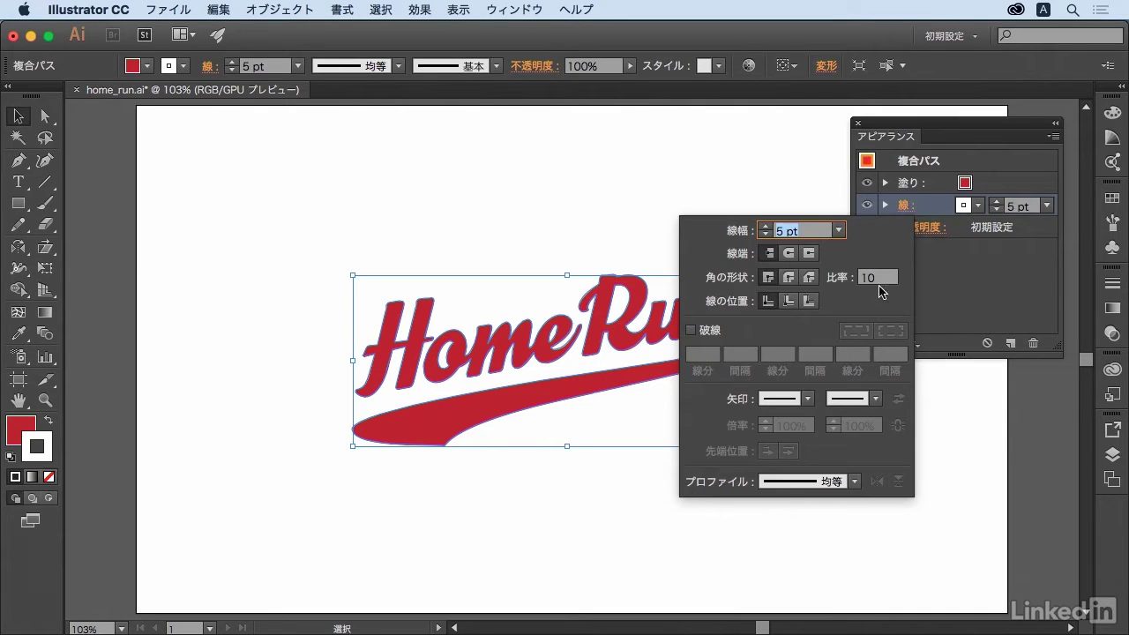
# Step: Align the 5 pt white stroke to the outside and duplicate it in the Appearance panel
pyautogui.click(809, 301)
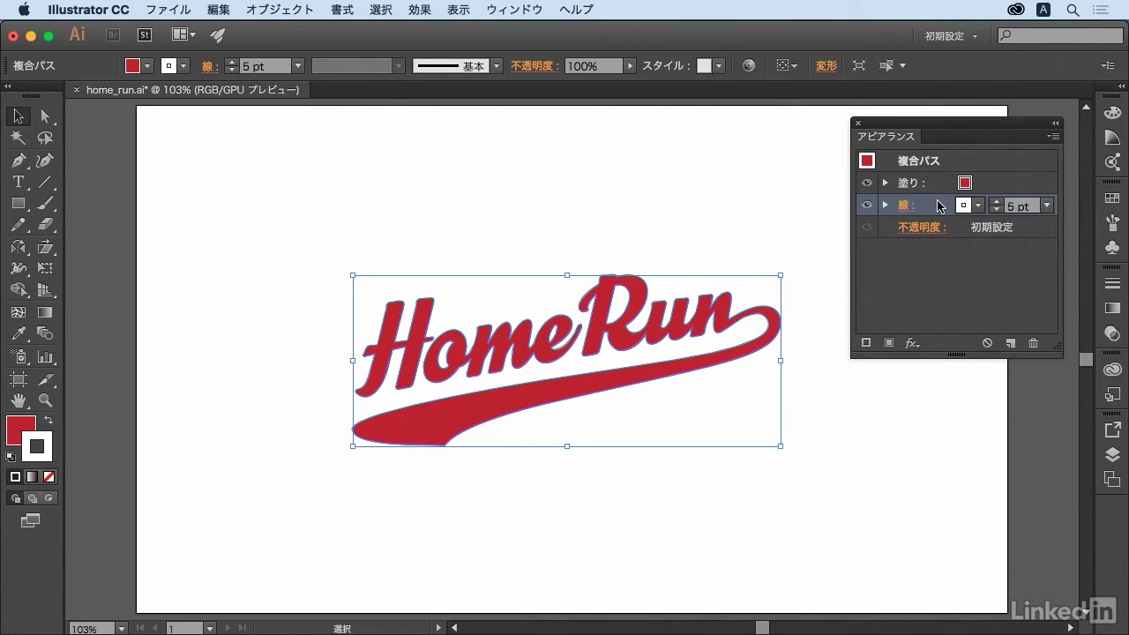
pyautogui.click(1012, 344)
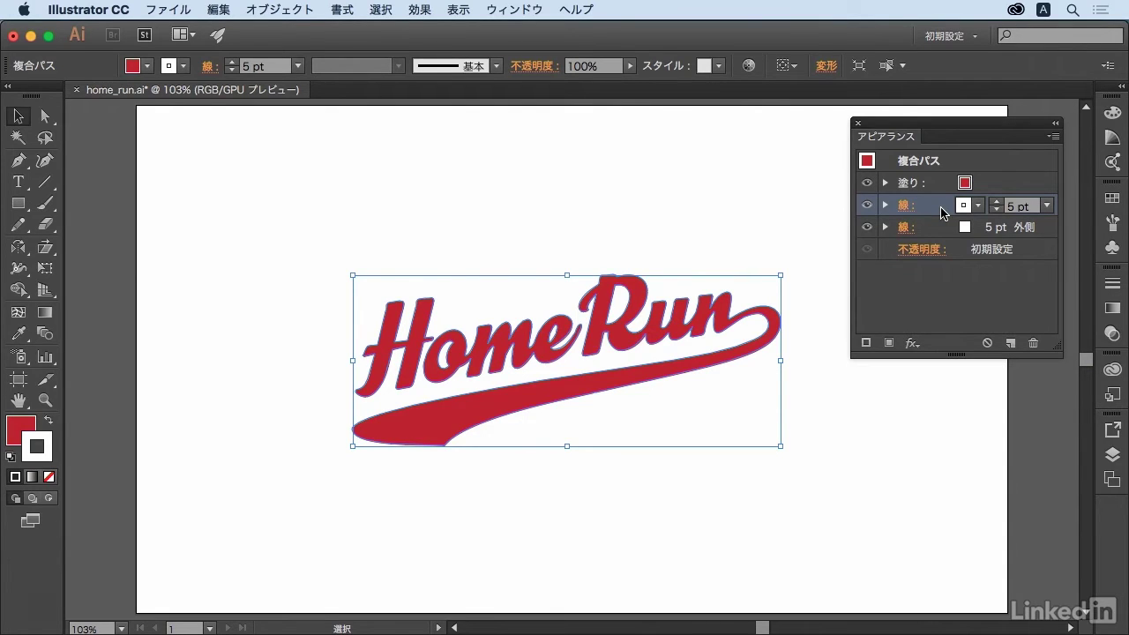
# Step: Make the top stroke navy at 16 pt and move the 5 pt white stroke above it
pyautogui.click(976, 206)
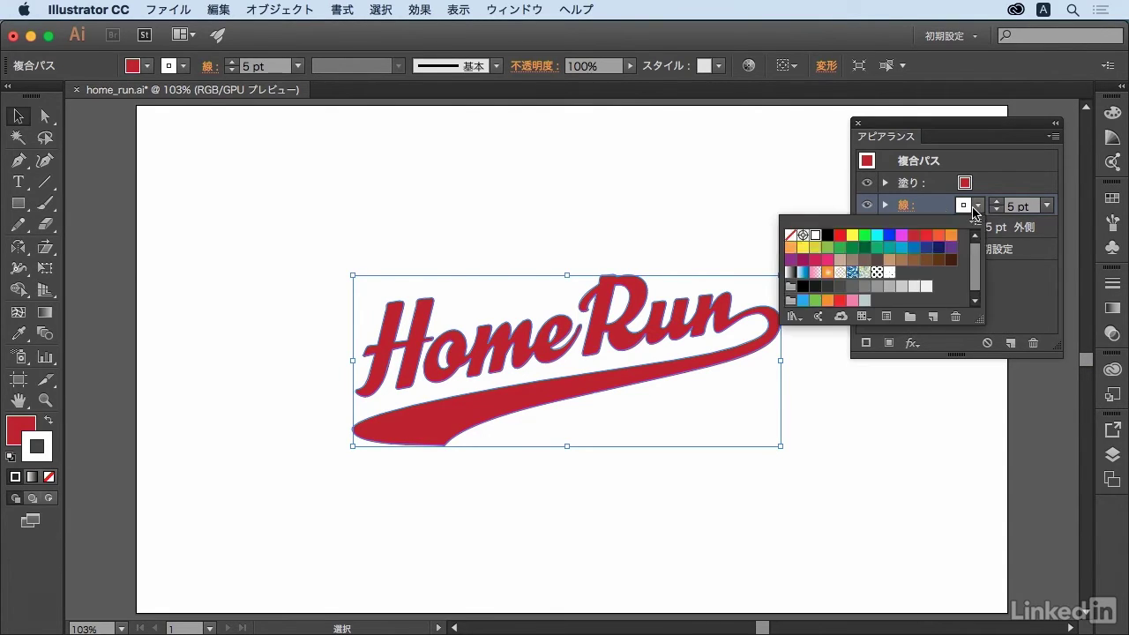
pyautogui.click(938, 249)
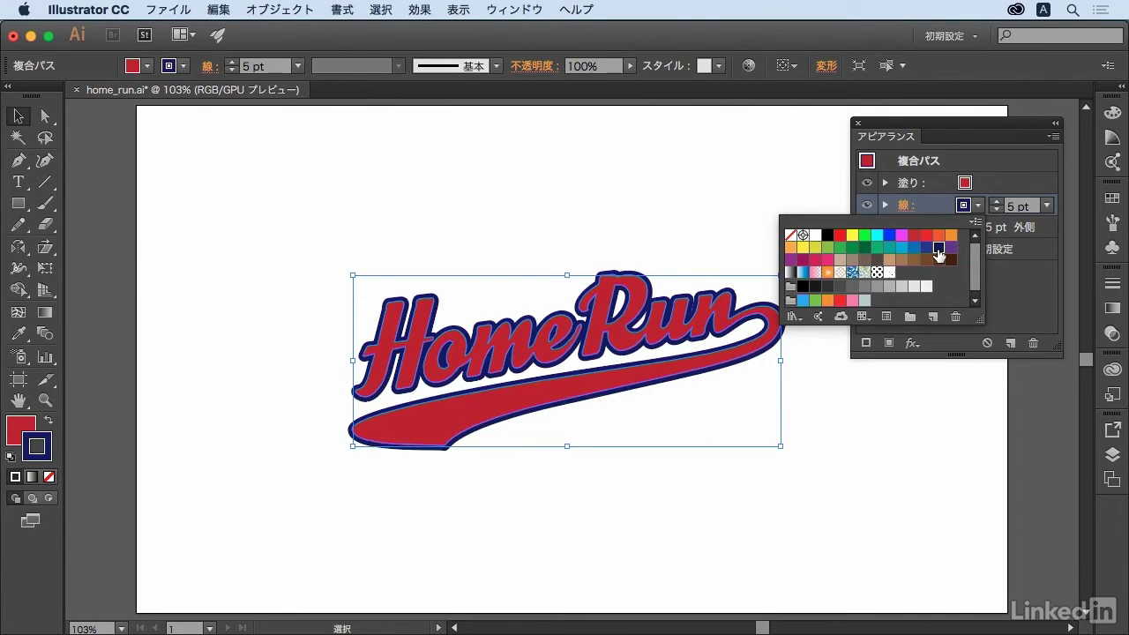
pyautogui.click(1048, 207)
pyautogui.click(1048, 207)
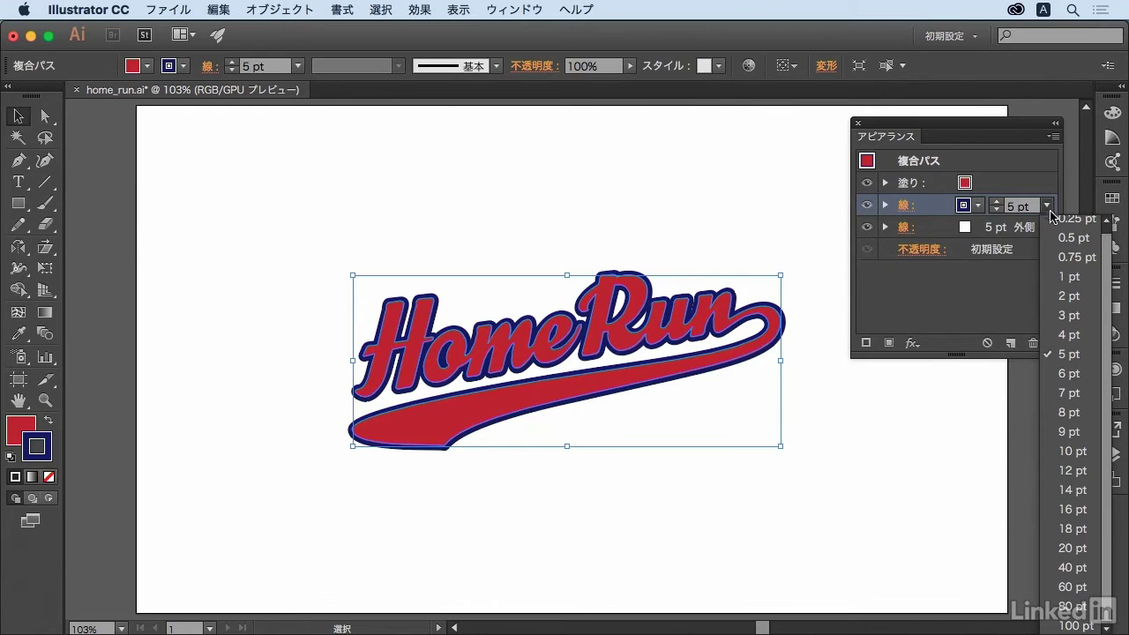
pyautogui.click(1069, 509)
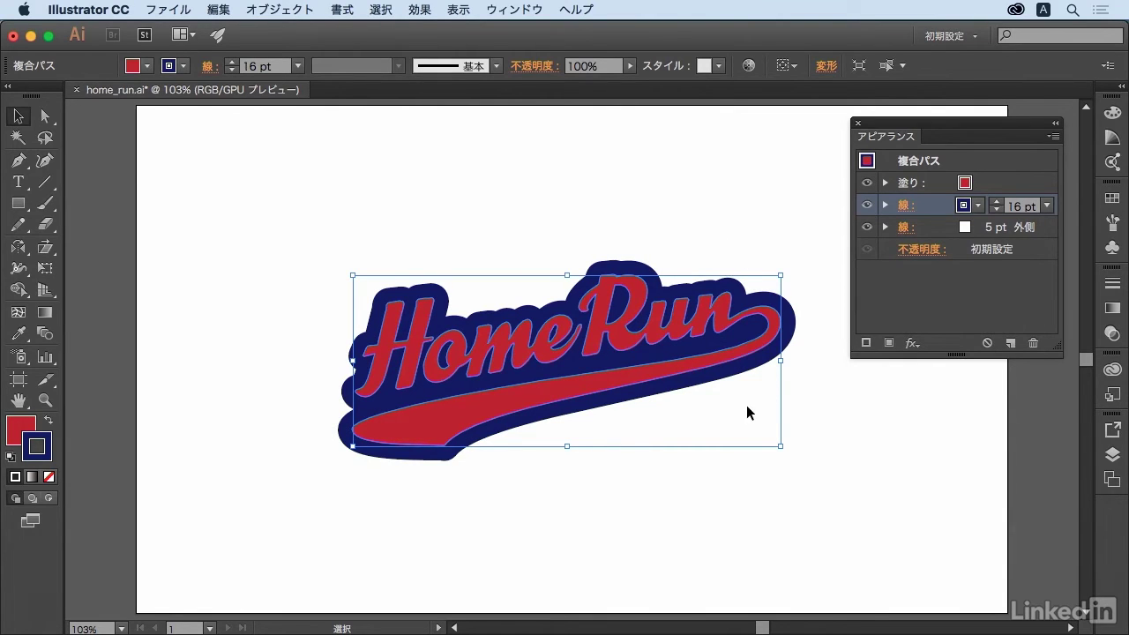
pyautogui.moveTo(929, 223); pyautogui.dragTo(935, 234)
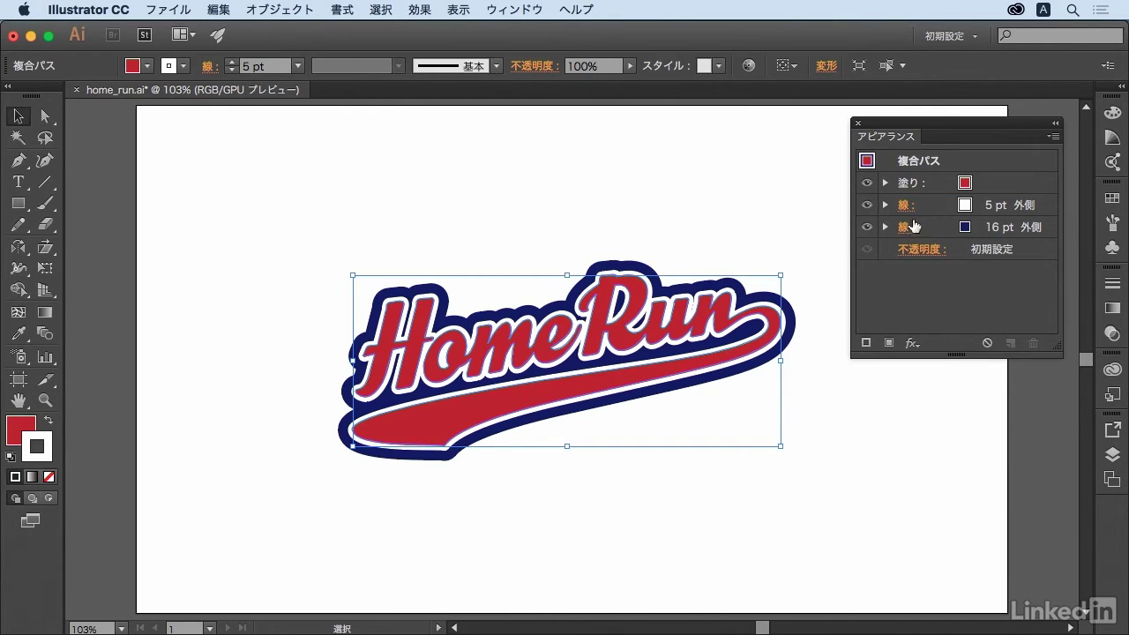
# Step: Add a new fill and load the パターン > ベーシック > ベーシック_点 swatch library for it
pyautogui.click(888, 344)
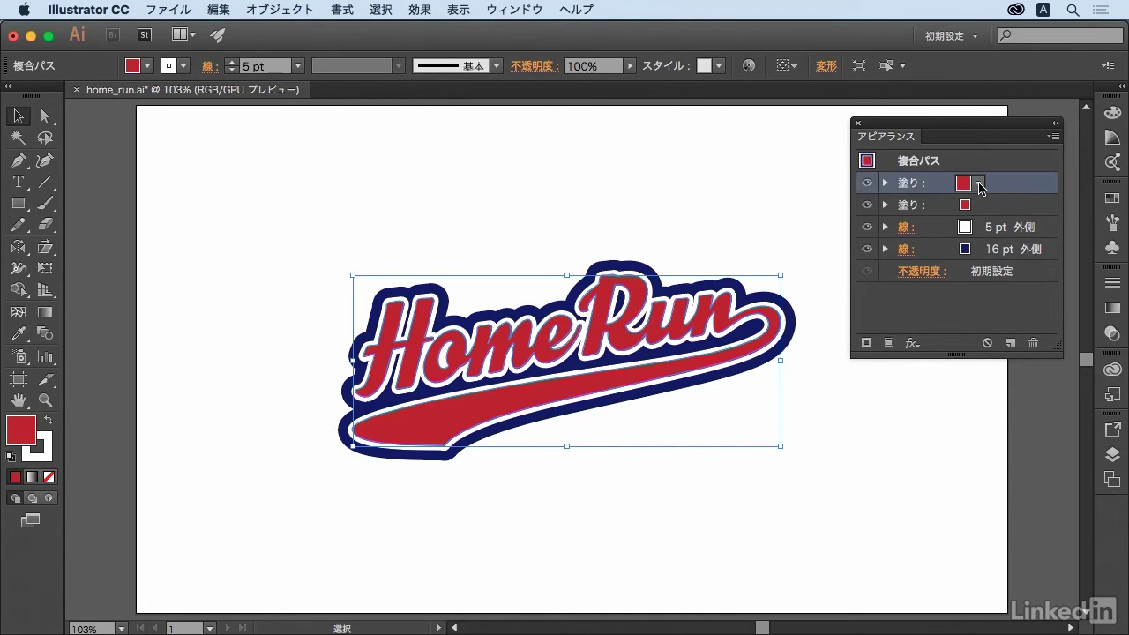
pyautogui.click(978, 184)
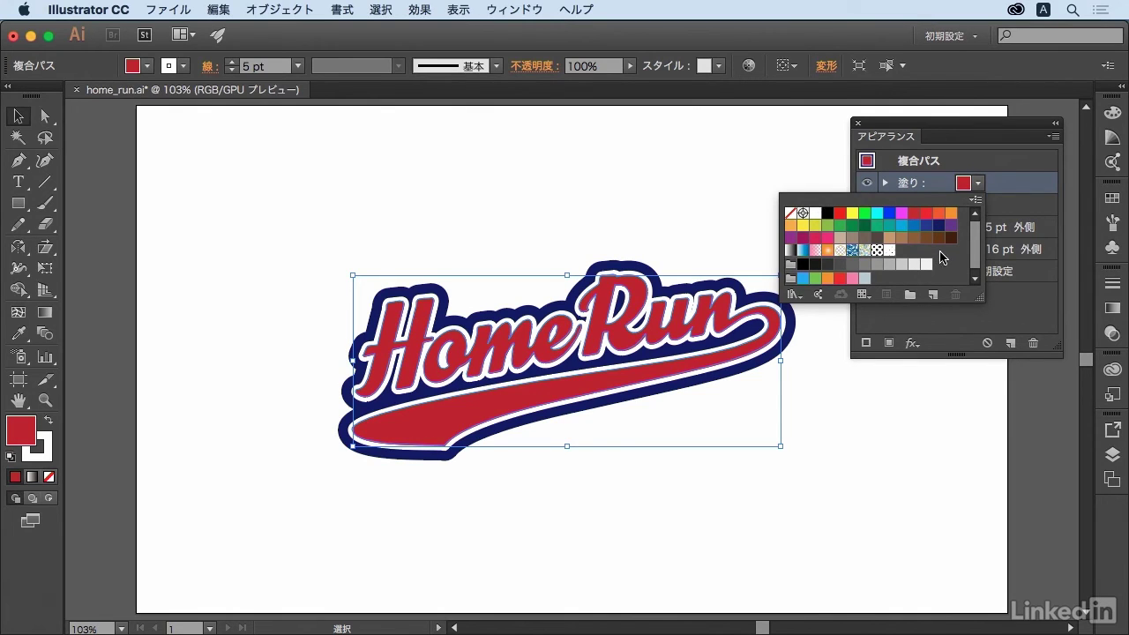
pyautogui.click(976, 202)
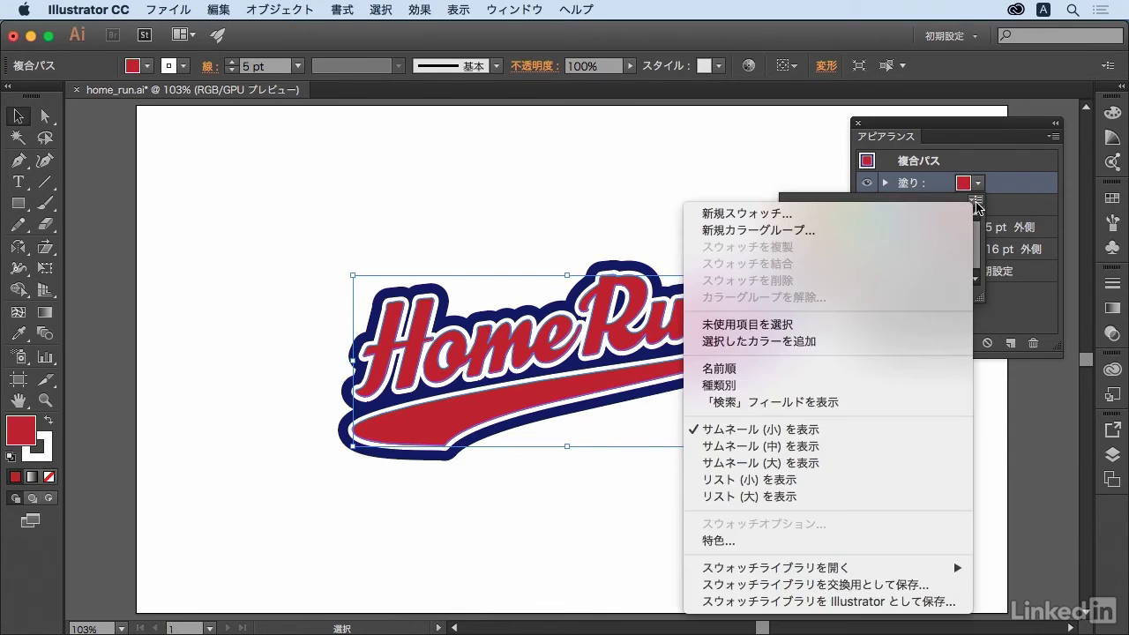
pyautogui.moveTo(879, 569)
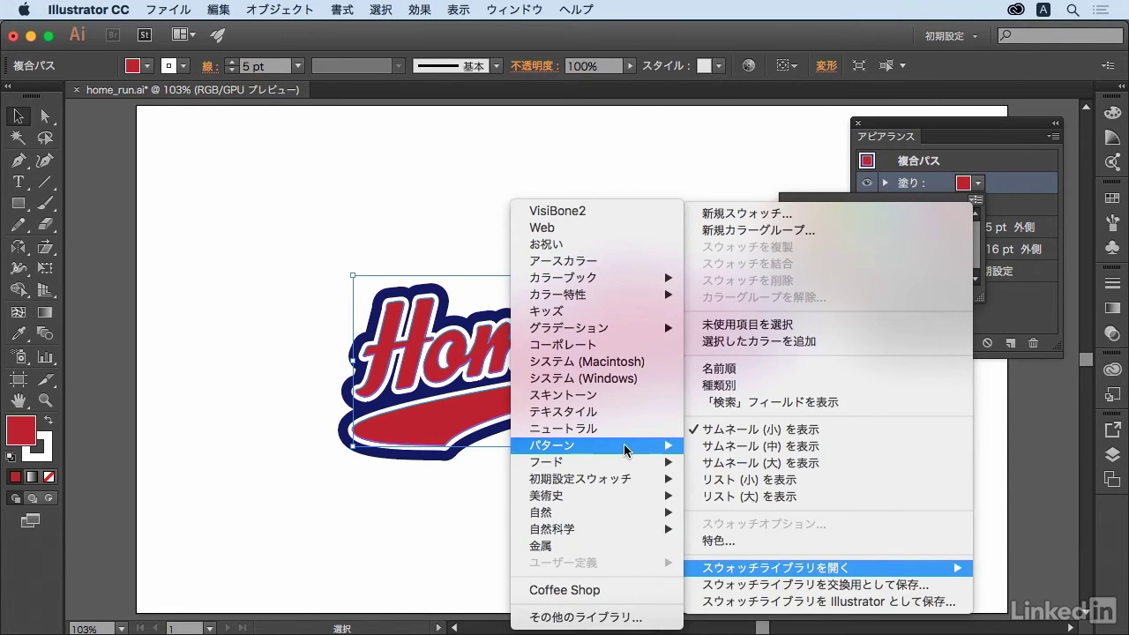
pyautogui.moveTo(624, 450)
pyautogui.moveTo(454, 445)
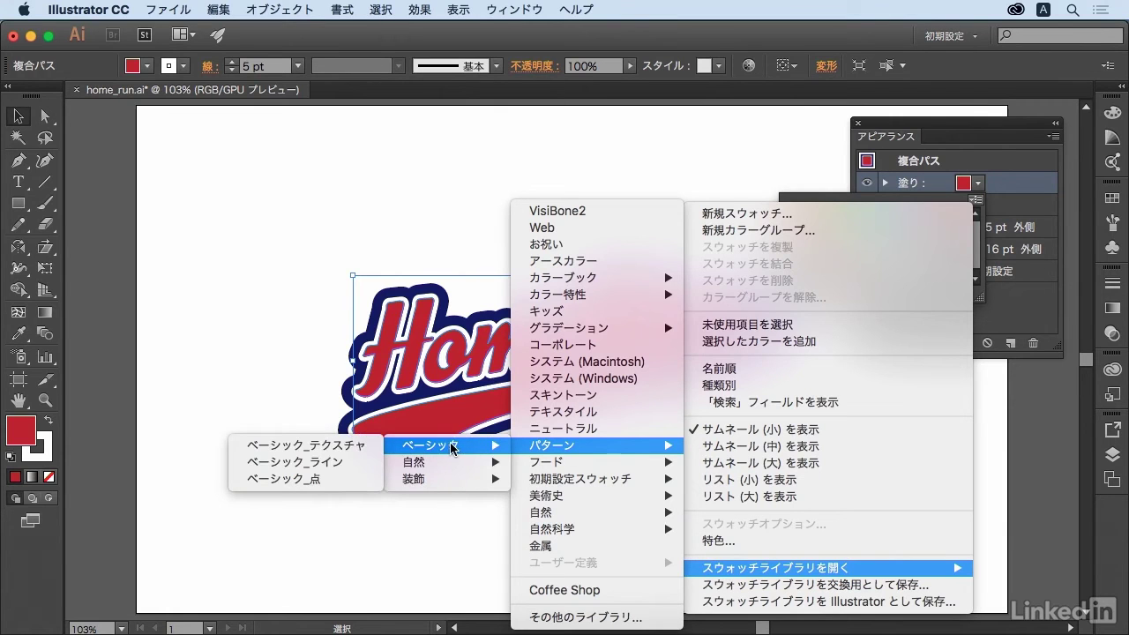
pyautogui.click(314, 479)
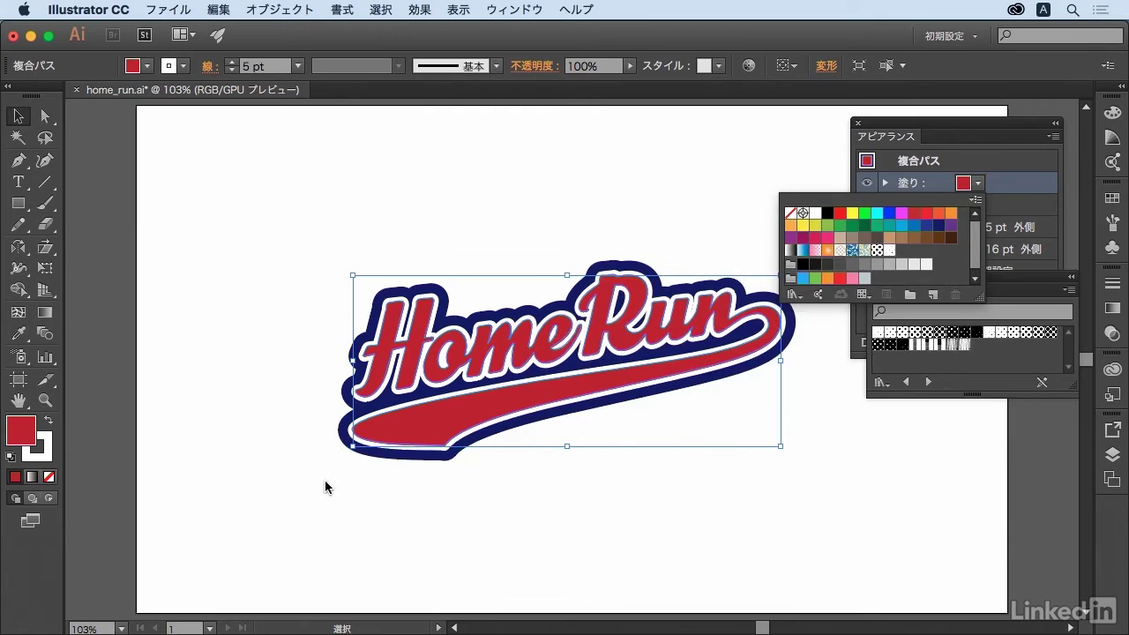
pyautogui.click(1010, 291)
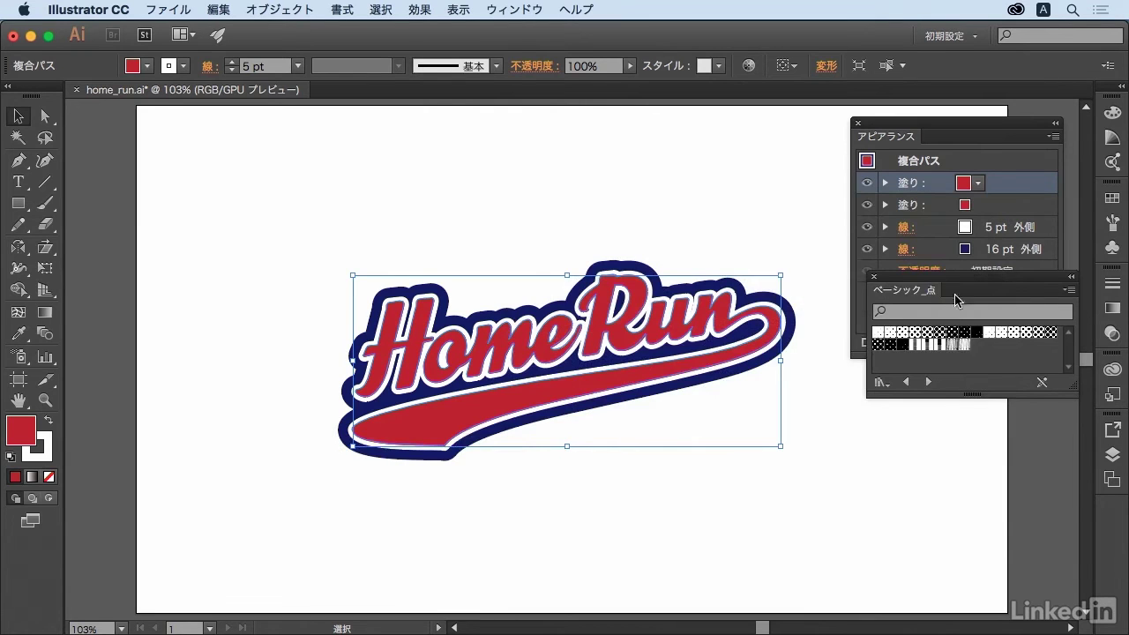
# Step: Apply the 10 dpi 30% dot pattern swatch to the new fill and zoom into the lettering
pyautogui.moveTo(955, 296); pyautogui.dragTo(180, 146)
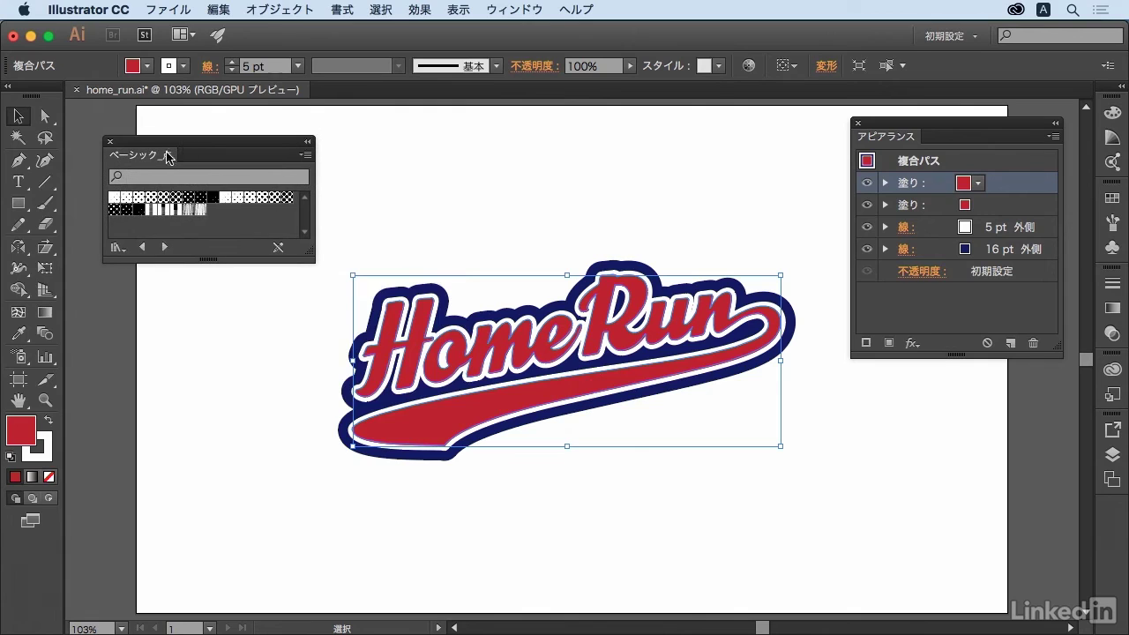
pyautogui.click(138, 198)
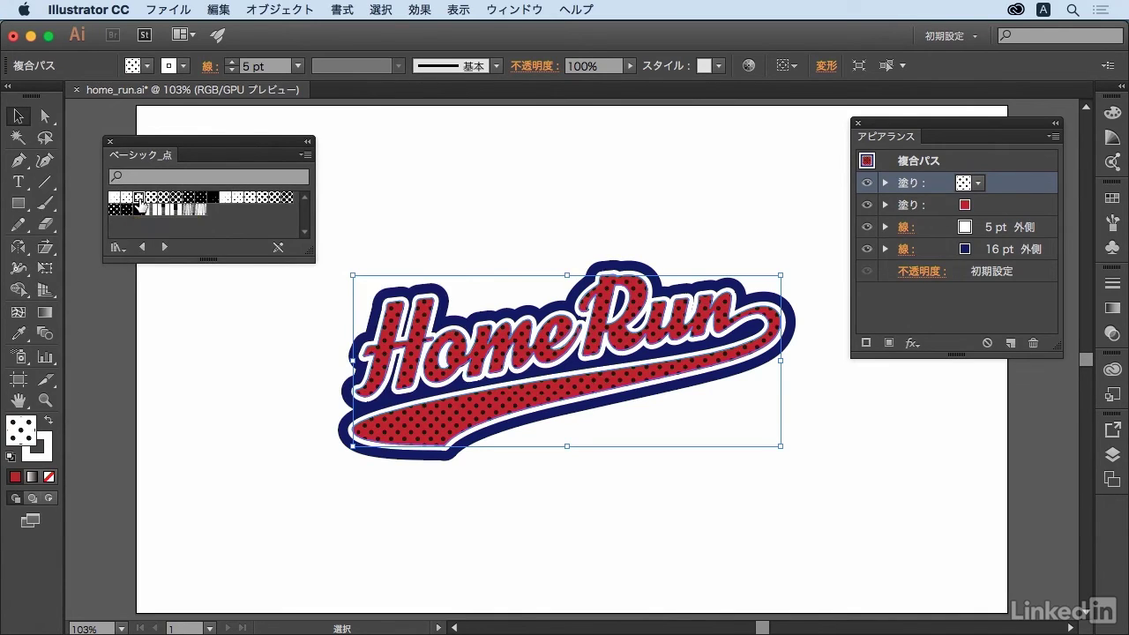
pyautogui.click(46, 401)
pyautogui.moveTo(590, 396); pyautogui.dragTo(828, 501)
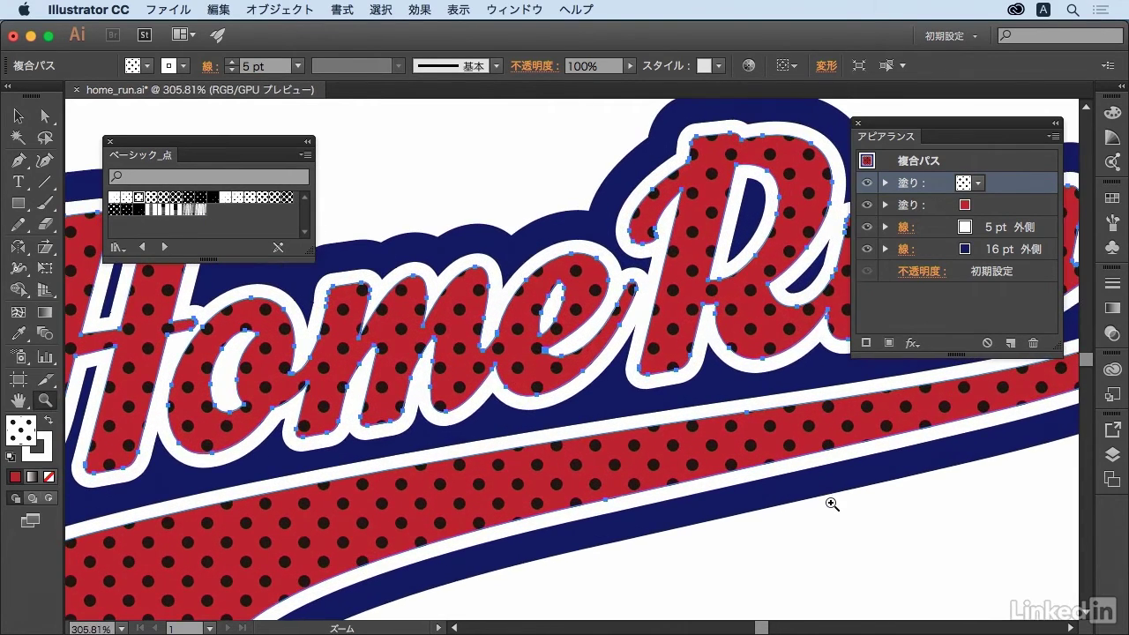
# Step: Lower the dot pattern fill's opacity to 32%, then view the deselected logo at 150%
pyautogui.press('F6')
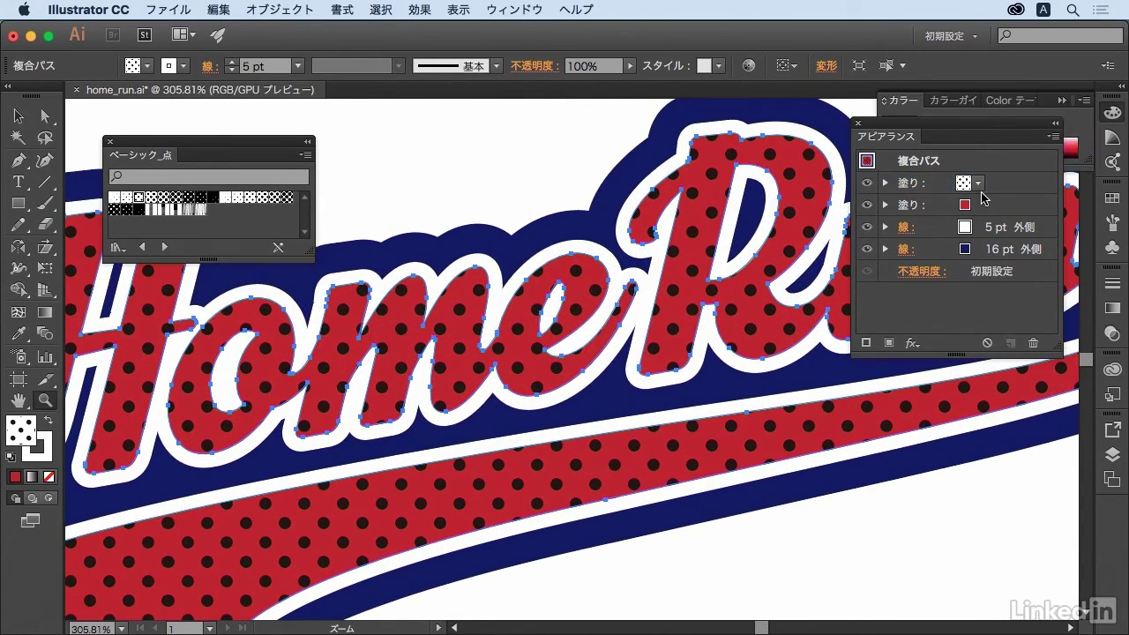
pyautogui.click(885, 184)
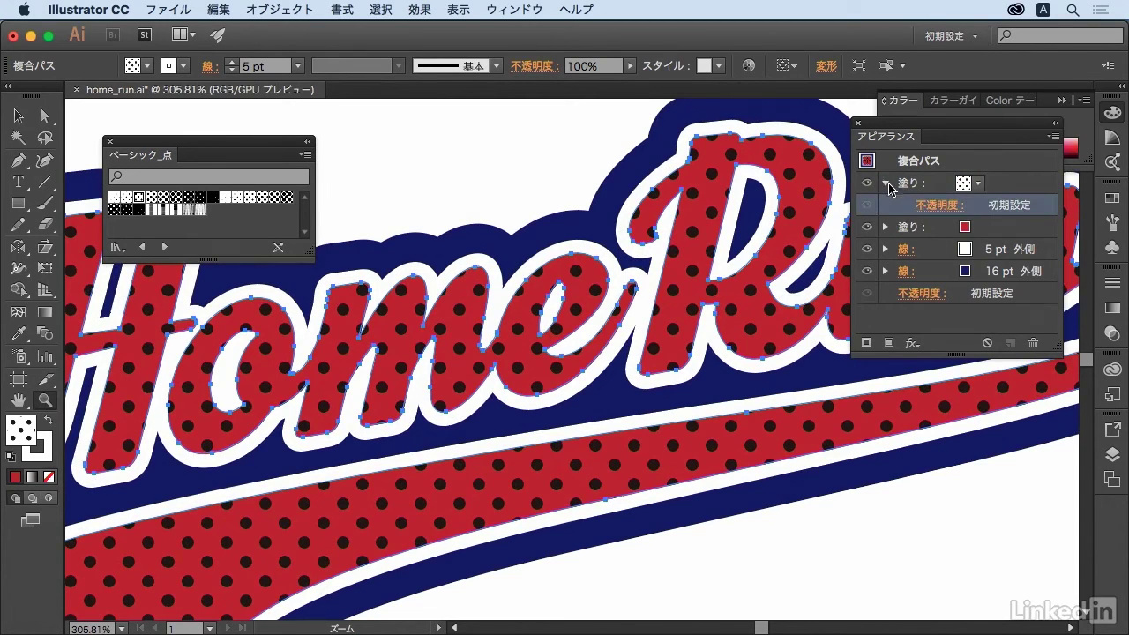
pyautogui.click(940, 210)
pyautogui.click(950, 239)
pyautogui.moveTo(952, 254); pyautogui.dragTo(900, 259)
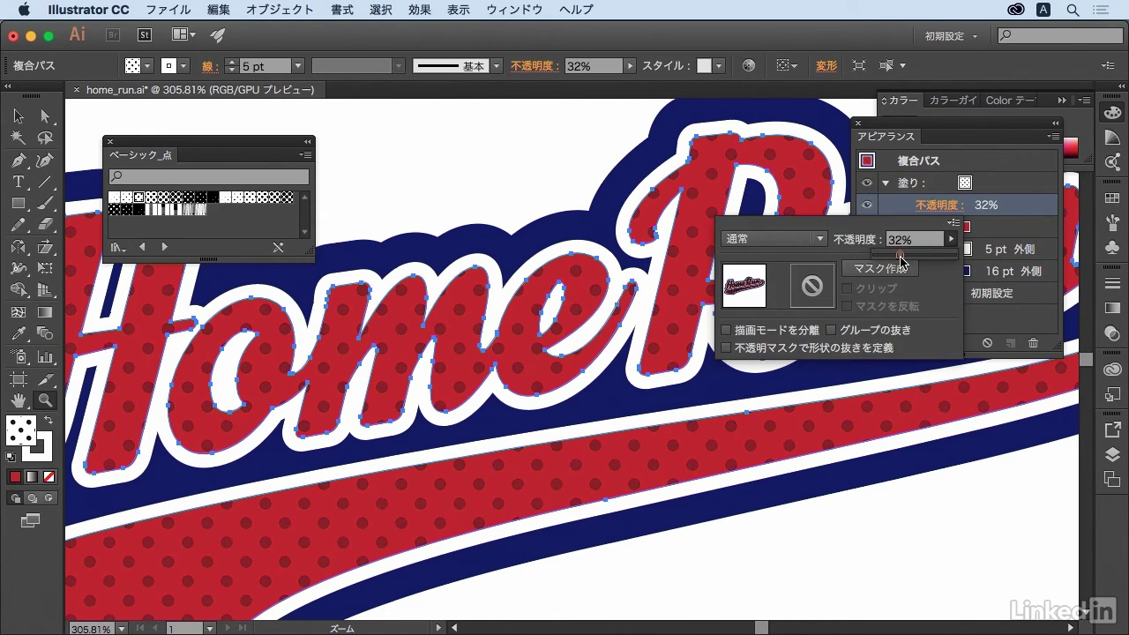
pyautogui.click(1009, 161)
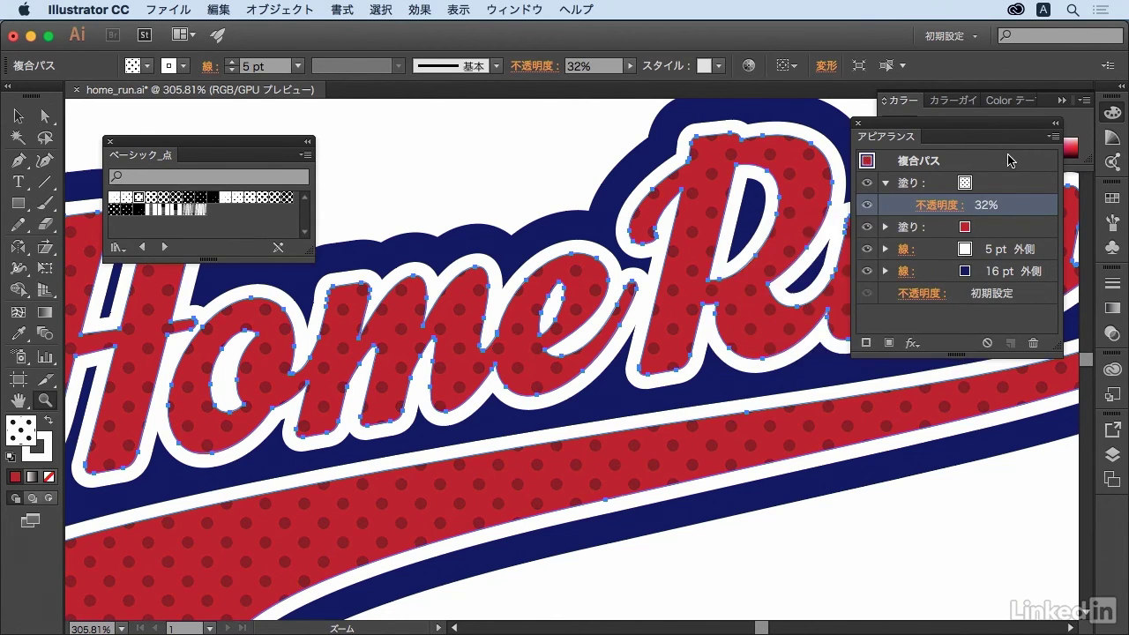
pyautogui.press('super+0')
pyautogui.click(550, 360)
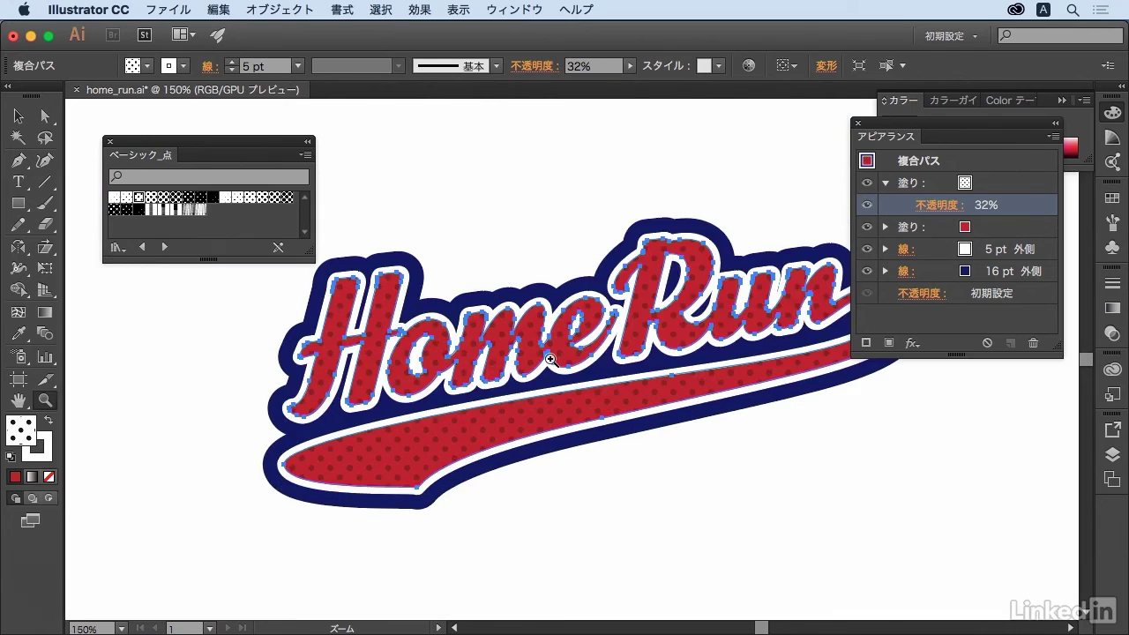
pyautogui.click(809, 462)
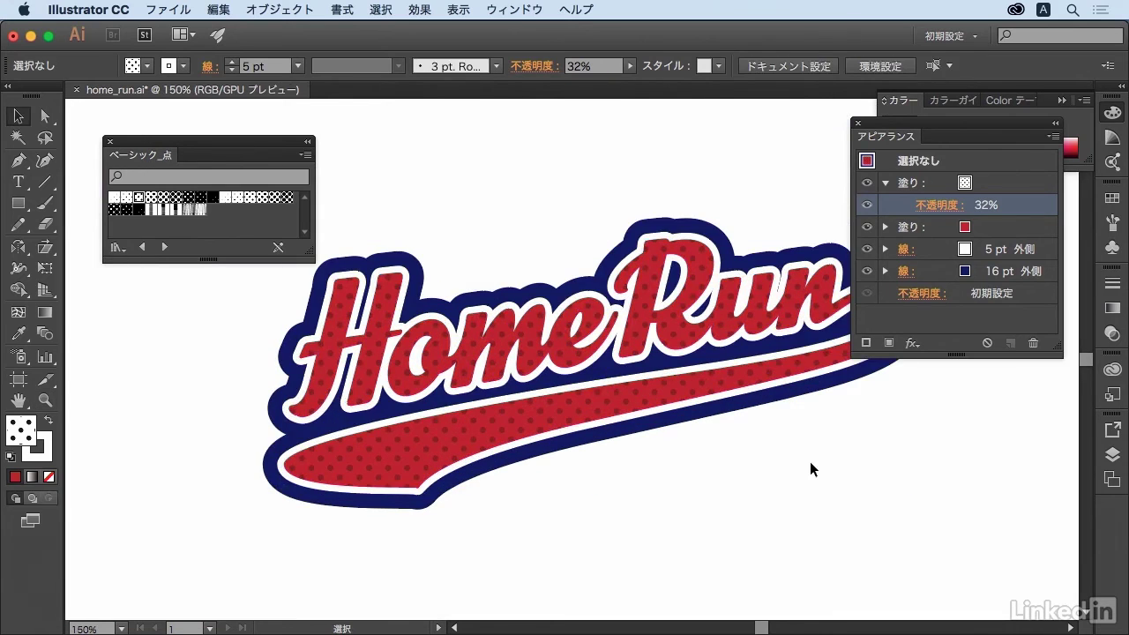
# Step: Close the ベーシック_点 library and move the Appearance panel to the lower right
pyautogui.click(108, 141)
pyautogui.moveTo(971, 128); pyautogui.dragTo(1041, 432)
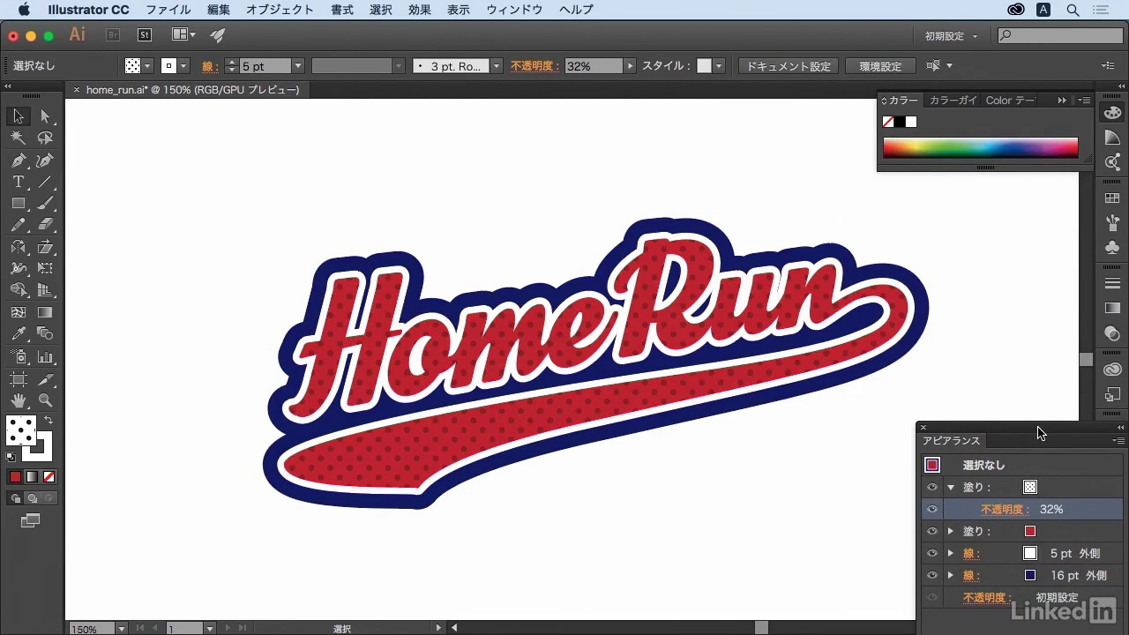